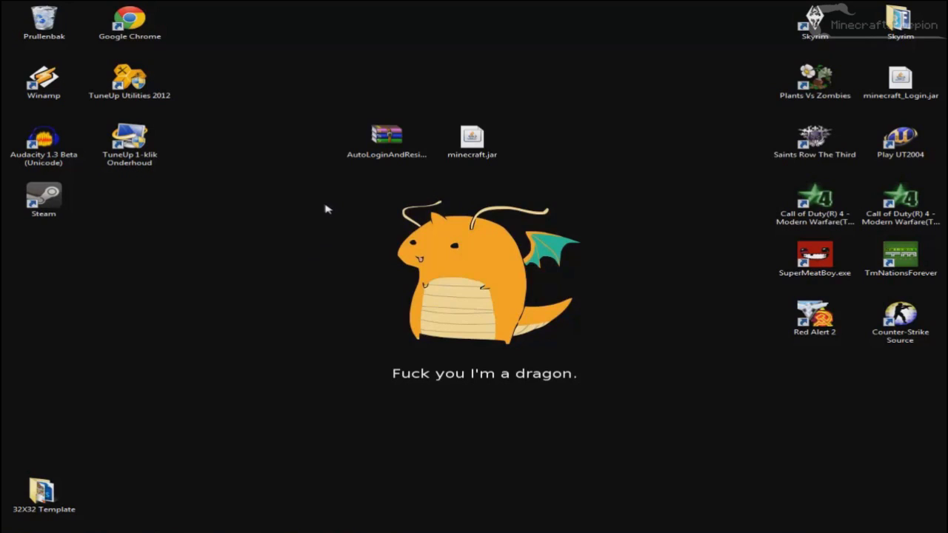
Step: Shift minecraft.jar and AutoLoginAndResize.zip one place over on the desktop so they sit side by side
click(481, 141)
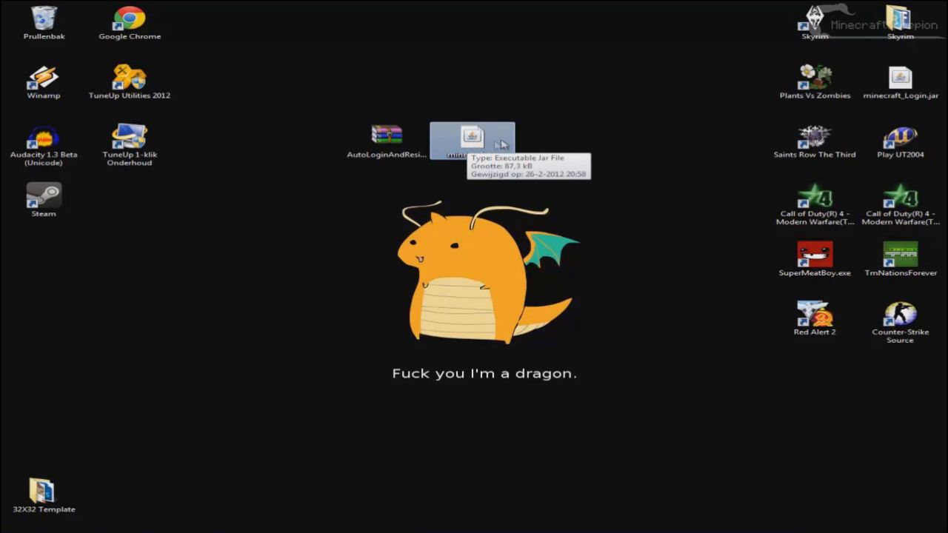
drag(471, 145, 532, 145)
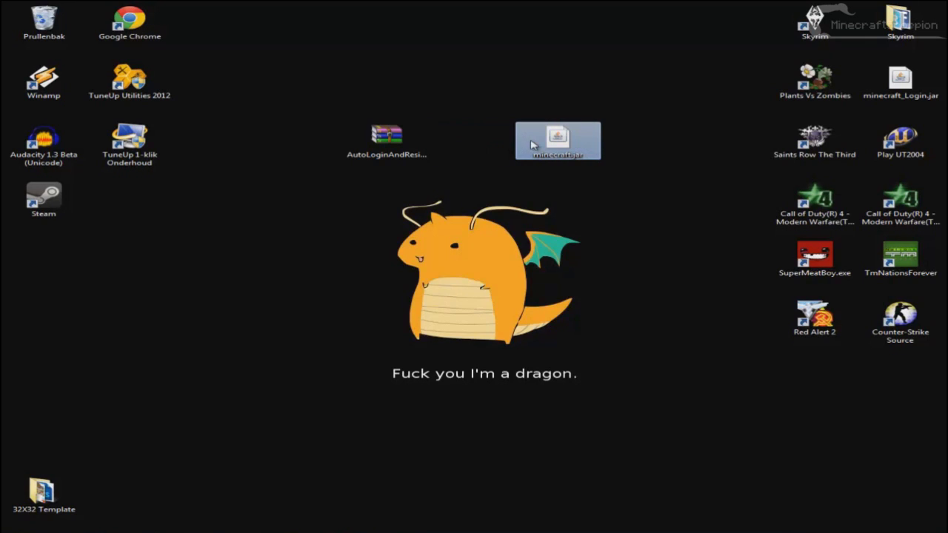
click(407, 141)
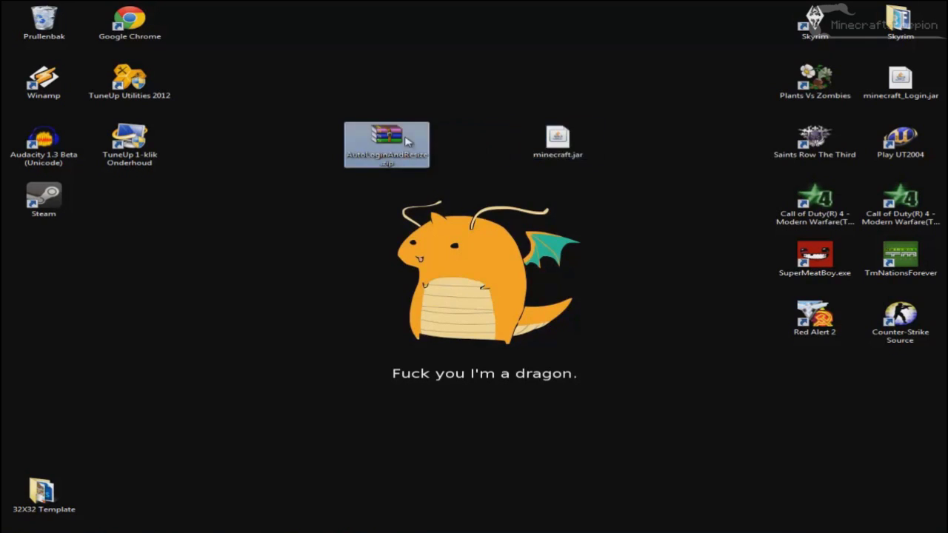
drag(376, 143, 438, 145)
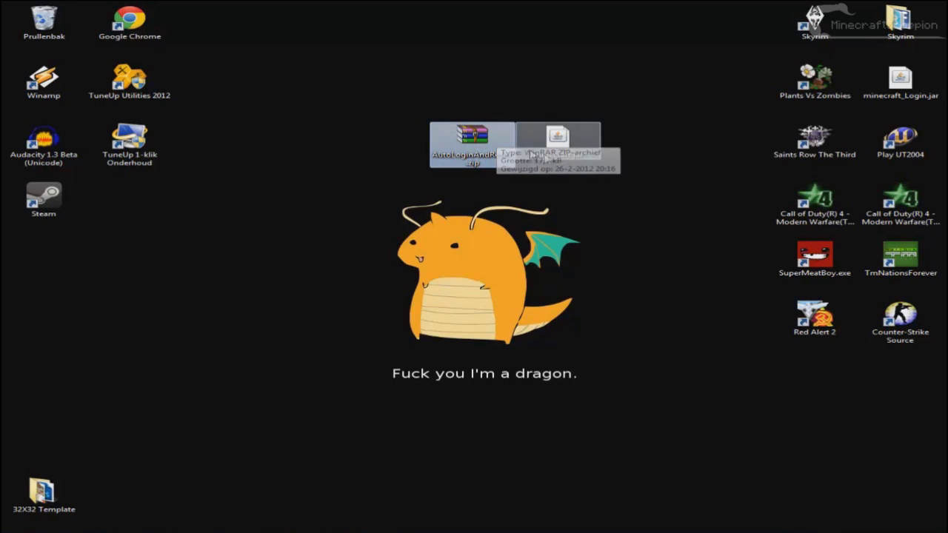
Step: Open minecraft.jar from the desktop with WinRAR archiver
click(589, 148)
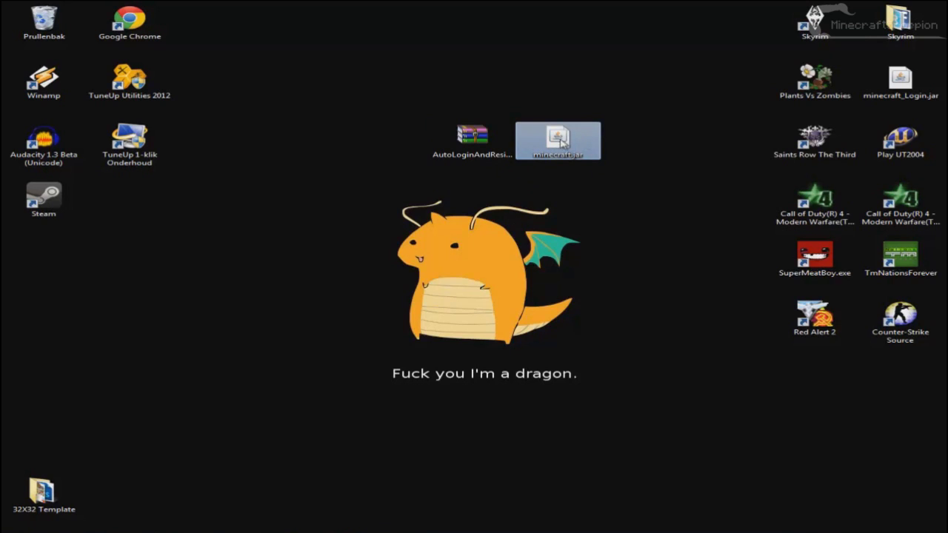
right_click(556, 140)
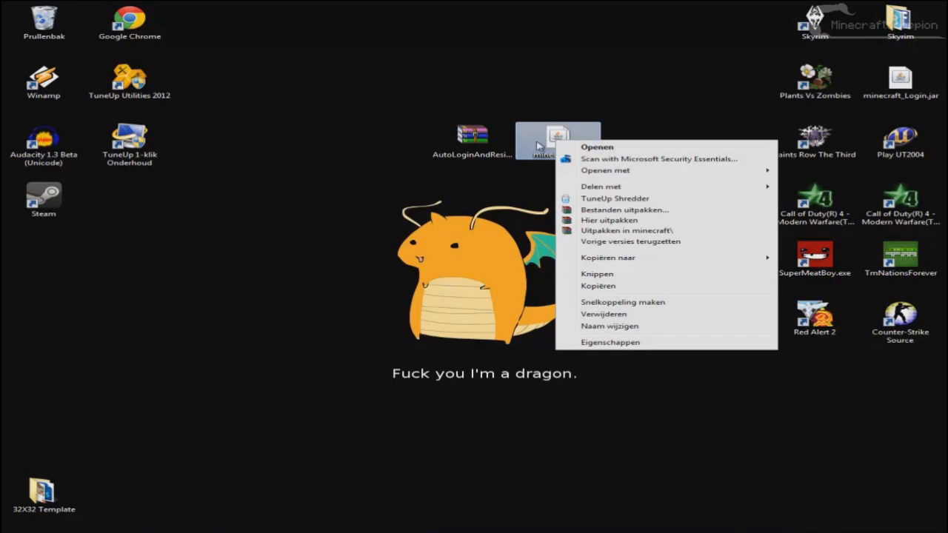
mouse_move(600, 178)
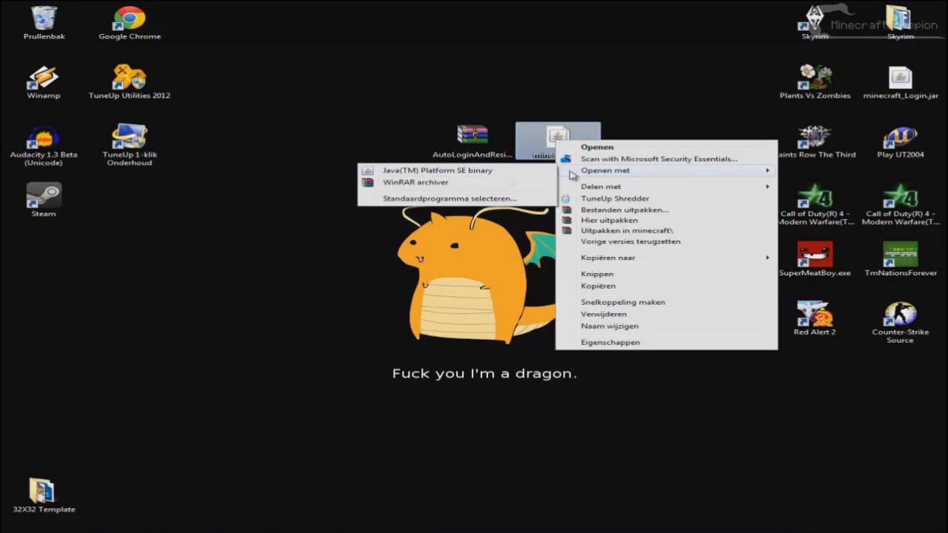
click(475, 184)
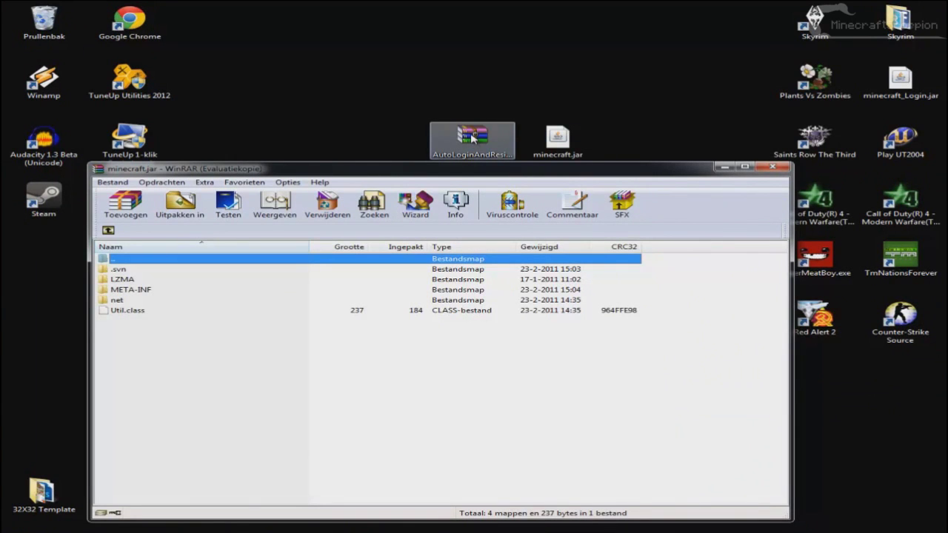
Step: Open AutoLoginAndResize.zip, add its net folder to the root of the minecraft.jar archive, and close the zip
double_click(472, 137)
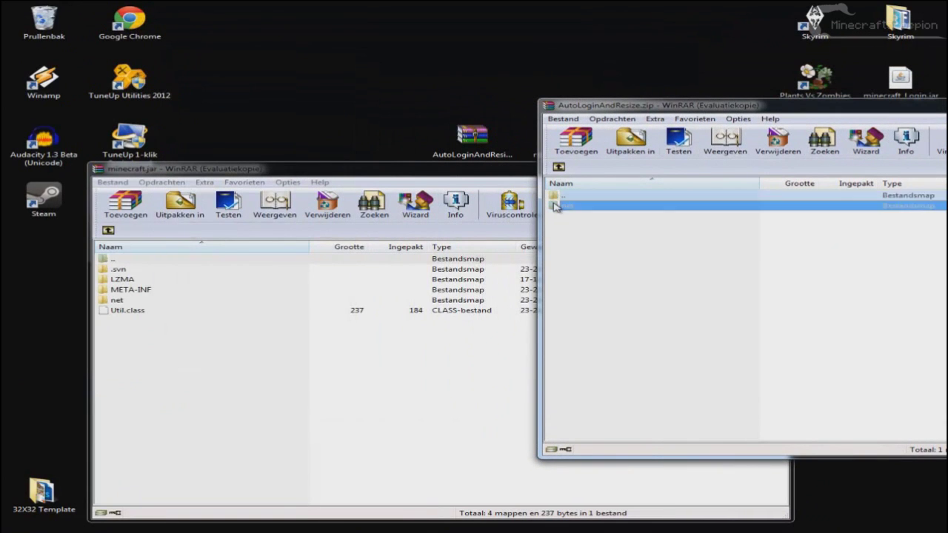
click(565, 206)
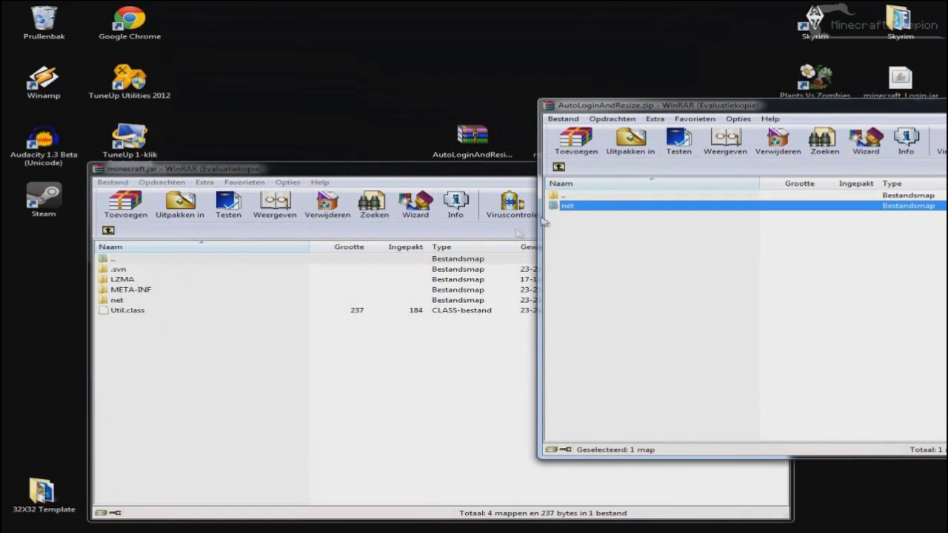
drag(567, 206, 164, 300)
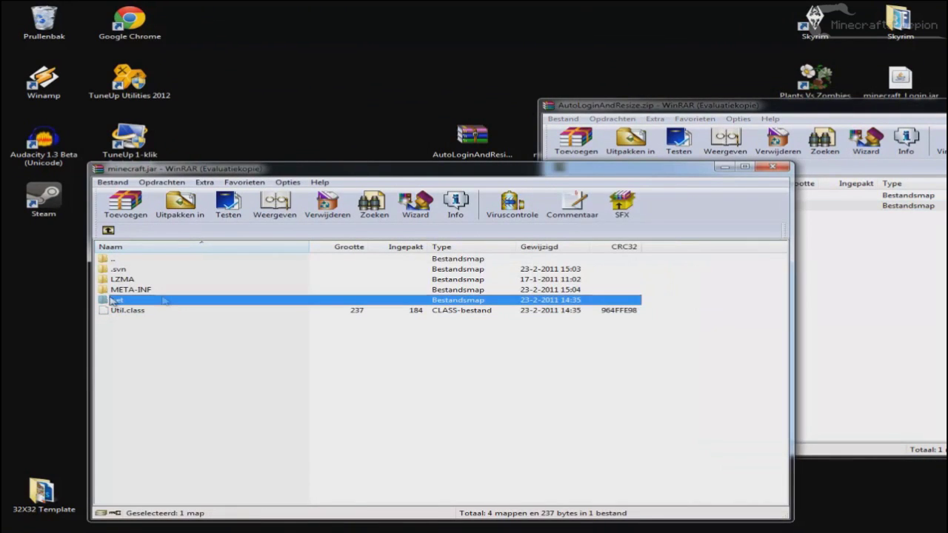
click(825, 282)
click(603, 205)
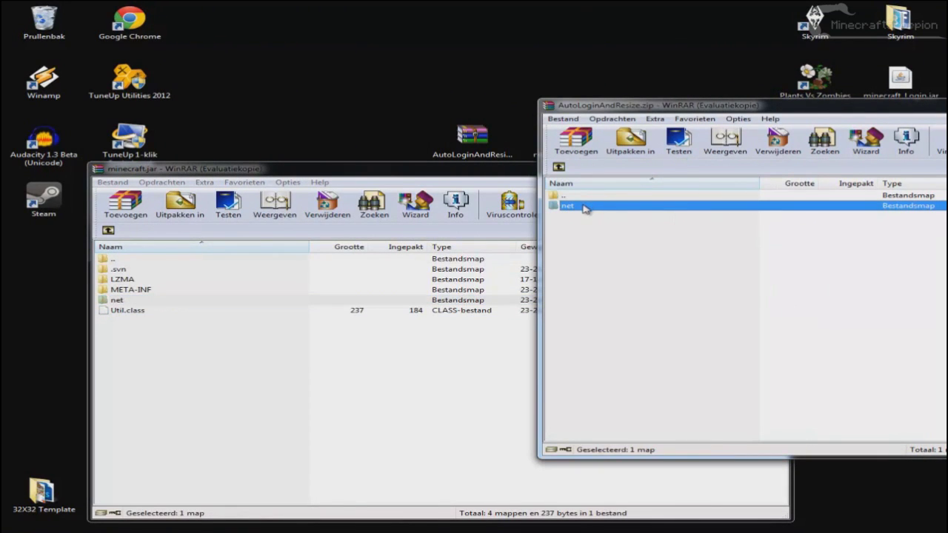
drag(578, 213, 374, 343)
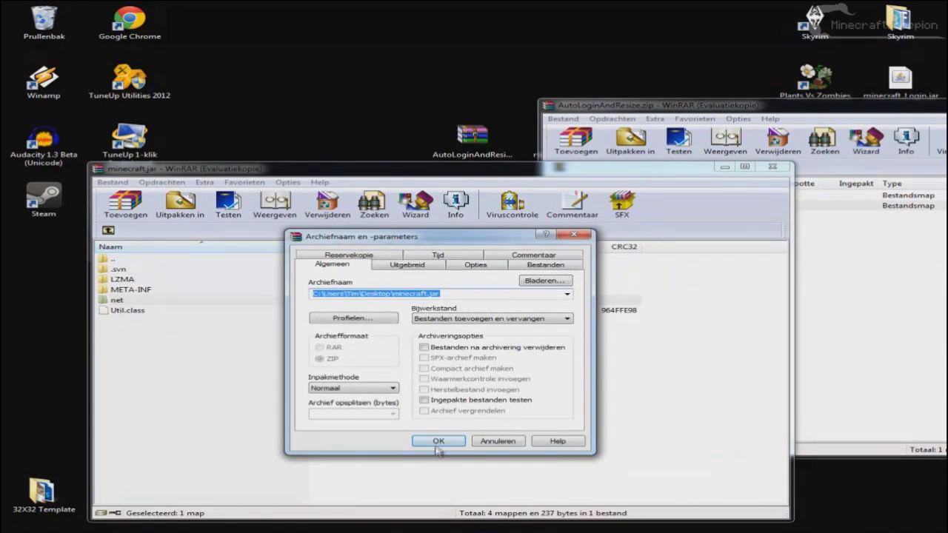
click(435, 442)
drag(693, 112, 244, 152)
click(776, 147)
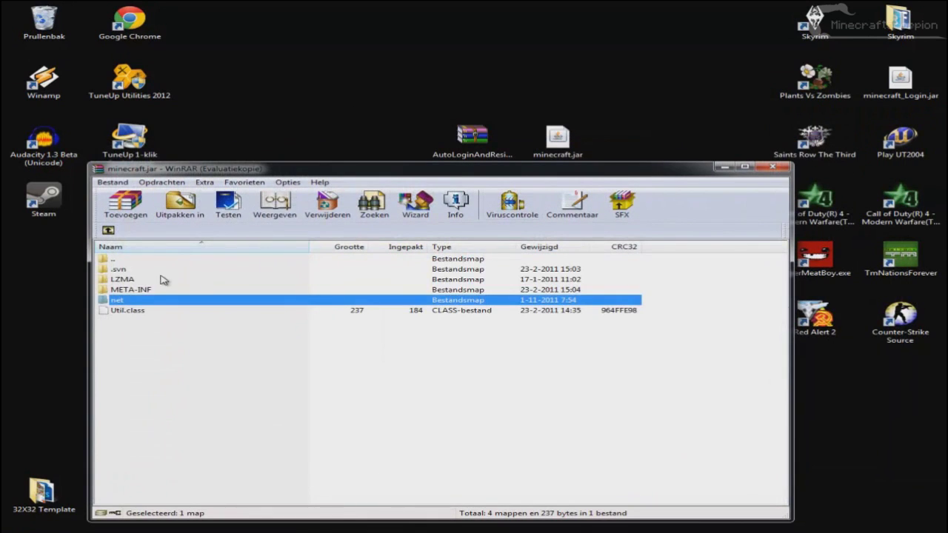
Step: Delete MOJANG_C.DSA and MOJANG_C.SF from the META-INF folder of minecraft.jar and close the archive
drag(190, 170, 199, 134)
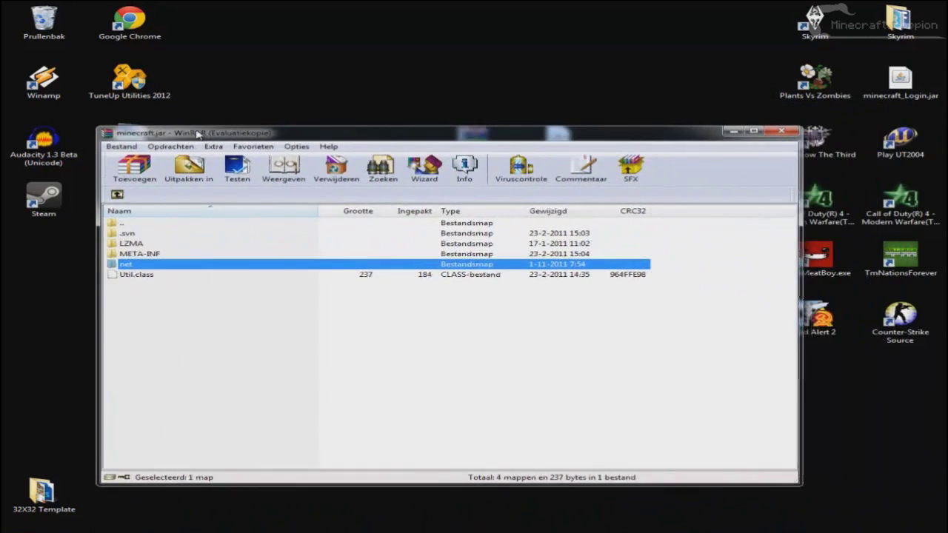
double_click(144, 256)
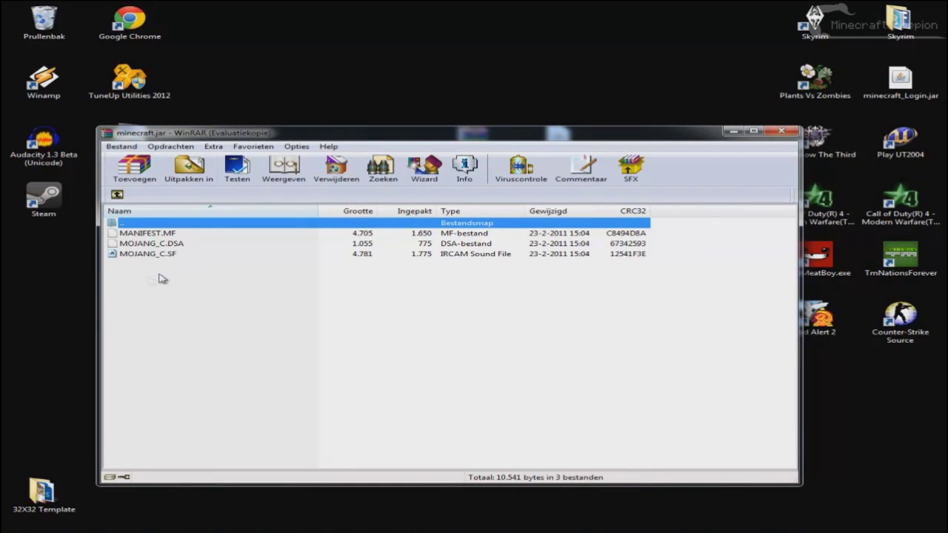
drag(157, 275, 157, 250)
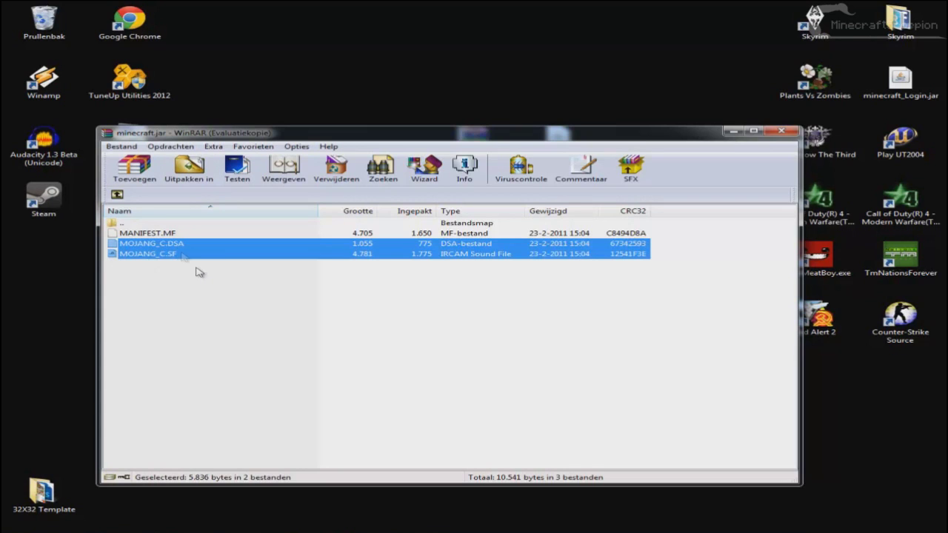
key(Delete)
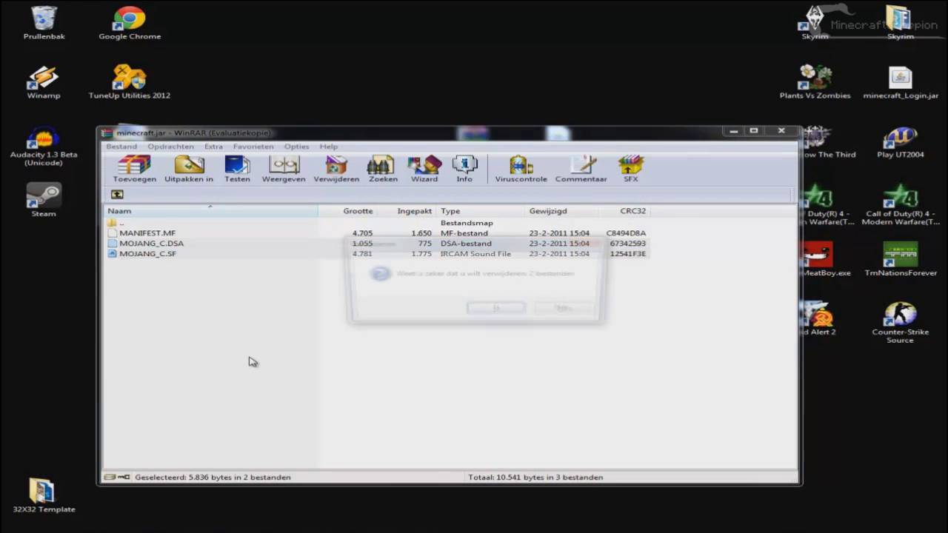
key(Return)
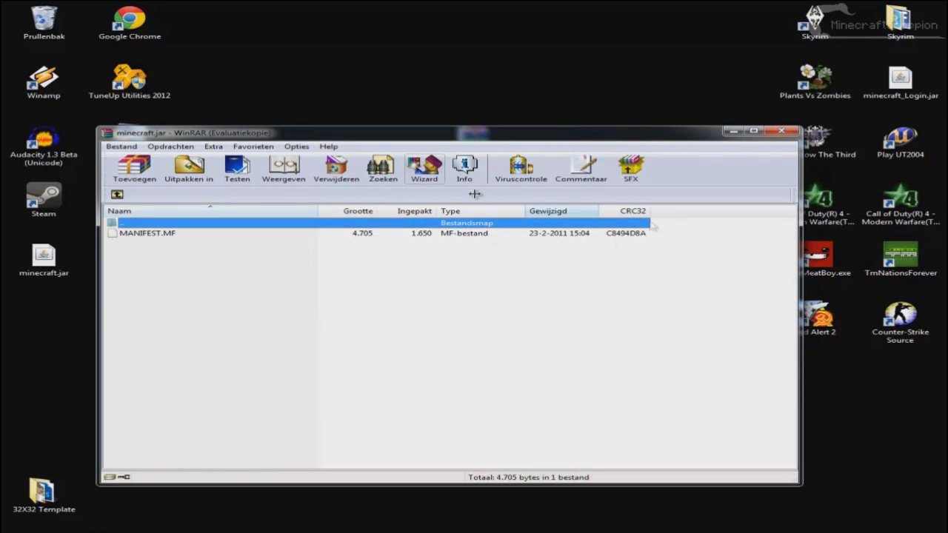
click(778, 133)
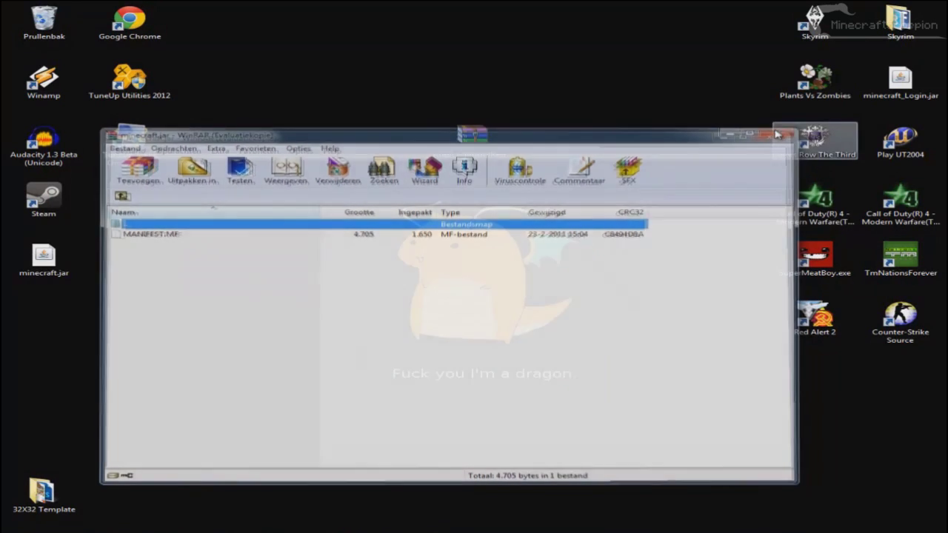
Step: Place minecraft.jar near the middle of the desktop and AutoLoginAndResize.zip above the 32X32 Template folder
drag(42, 267, 470, 206)
drag(471, 141, 57, 349)
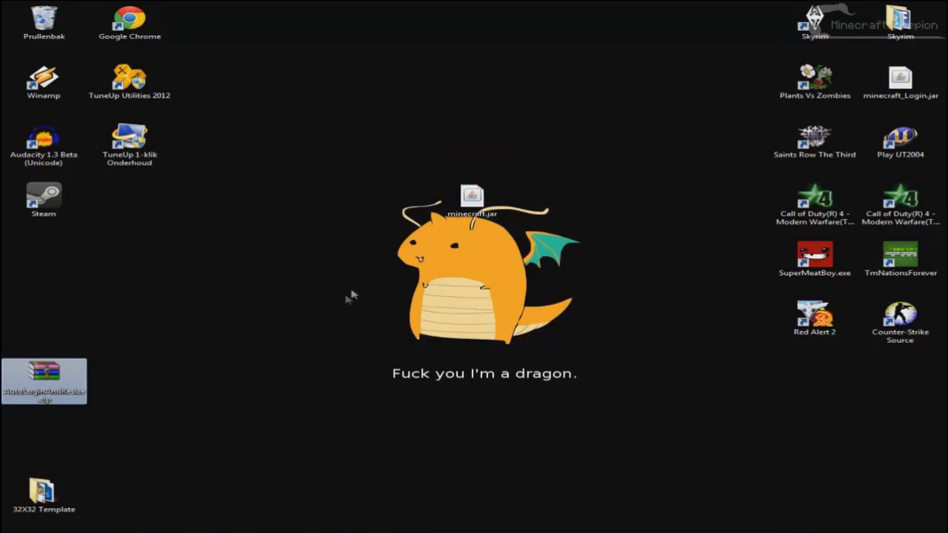
Step: Launch the modified minecraft.jar from the desktop
click(474, 222)
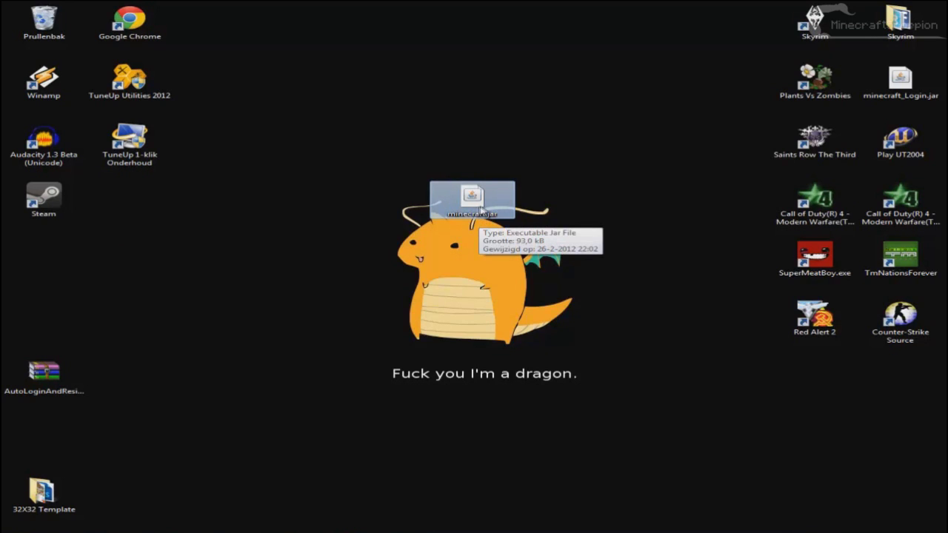
double_click(477, 202)
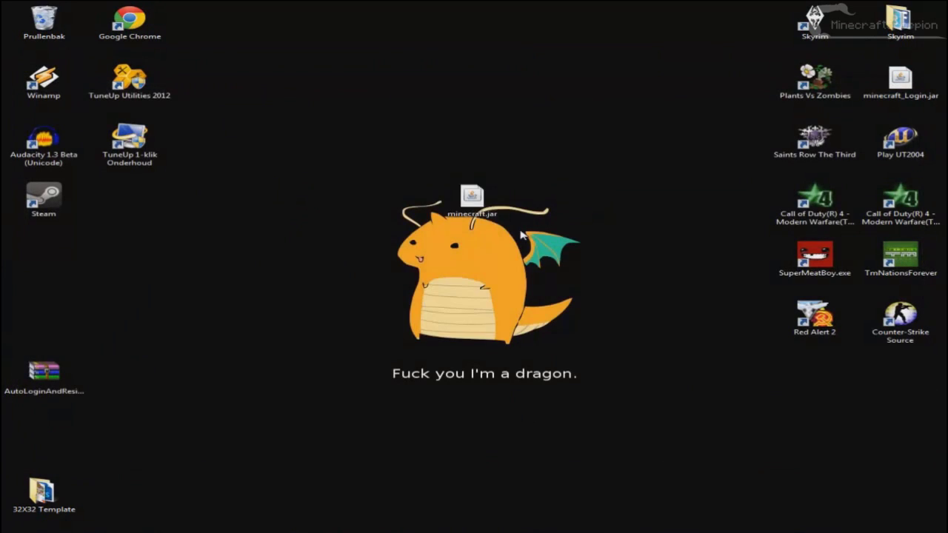
double_click(449, 191)
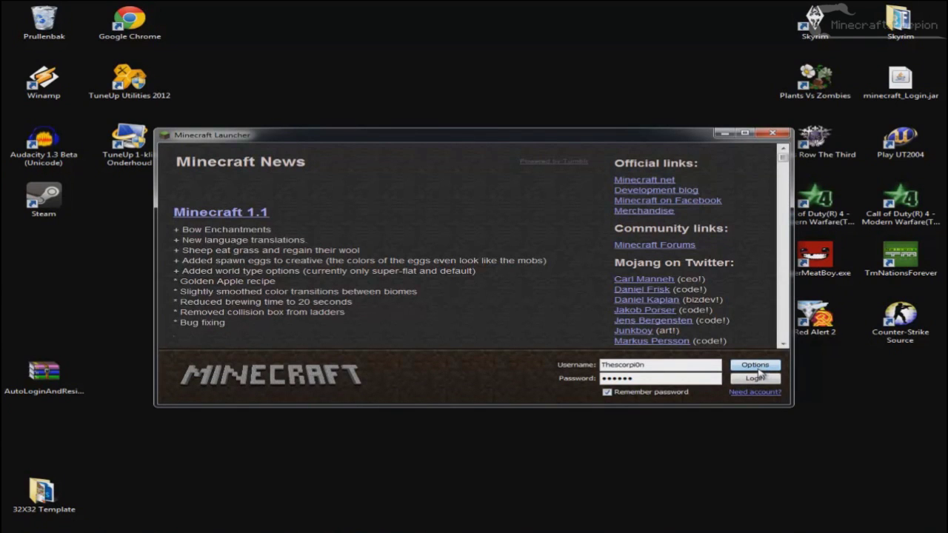
Step: In the launcher options, set the default video size to 800 x 600, turn off Automatic login and save
click(757, 369)
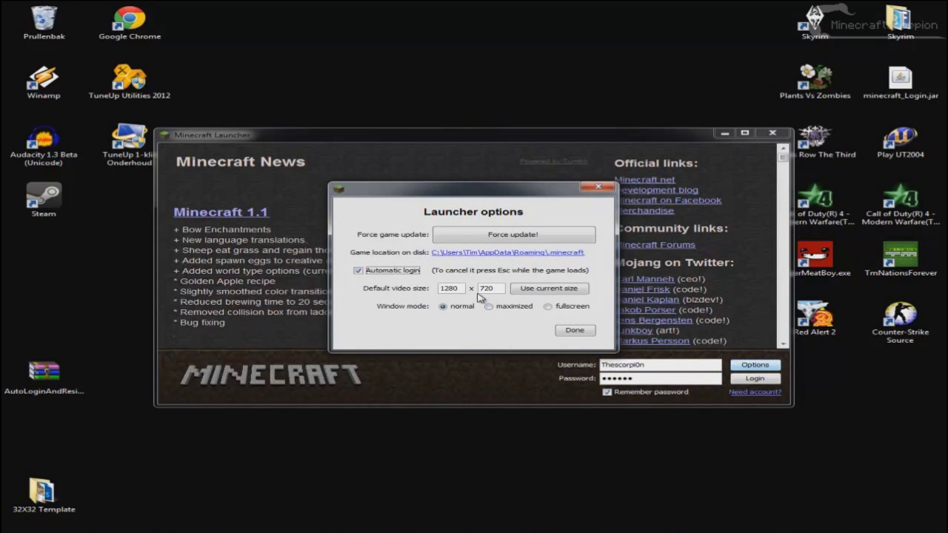
drag(460, 288, 421, 291)
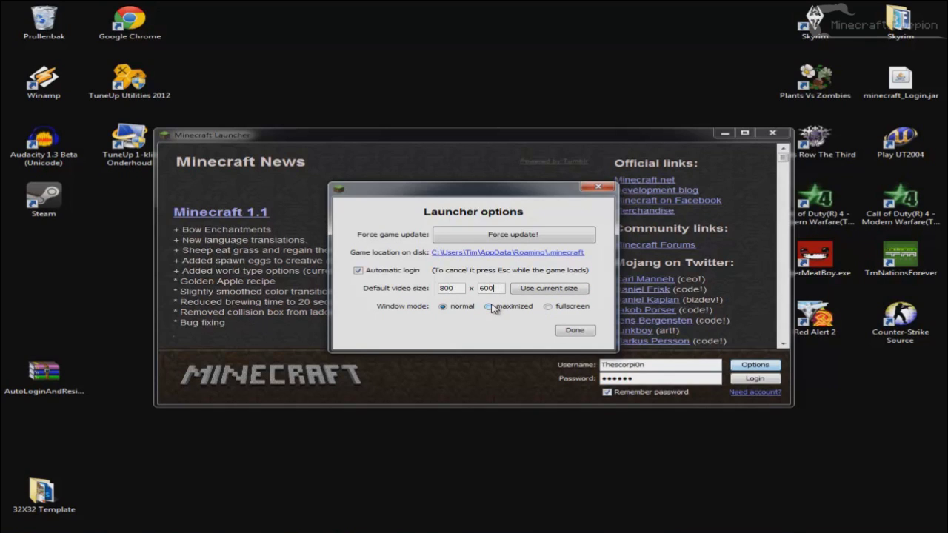
click(365, 272)
click(573, 332)
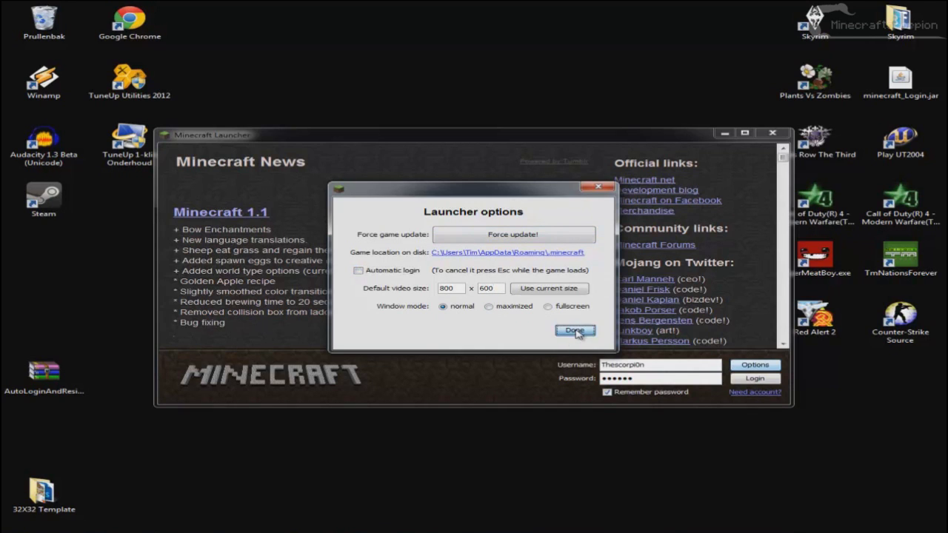
Step: Log in with the remembered account, resize the game window to about 826x513, and close it
click(766, 380)
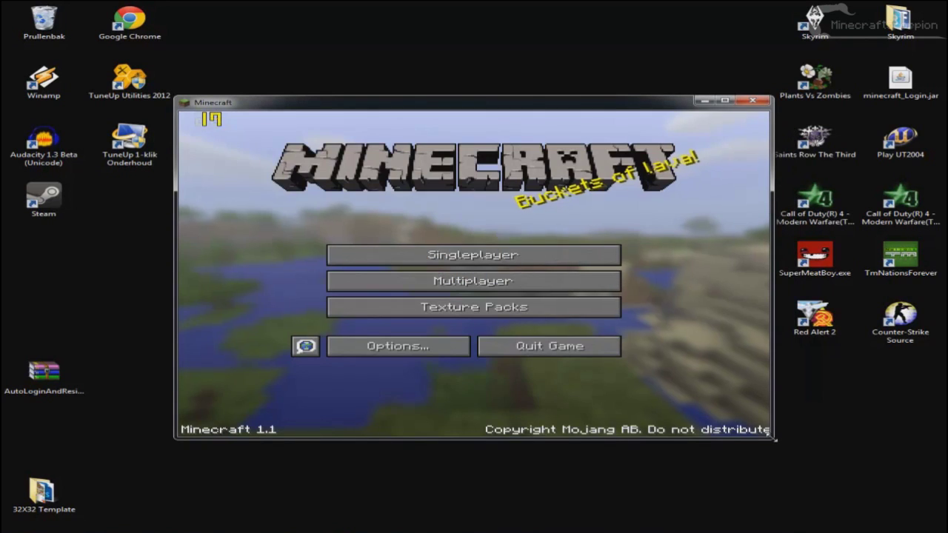
drag(882, 430, 792, 391)
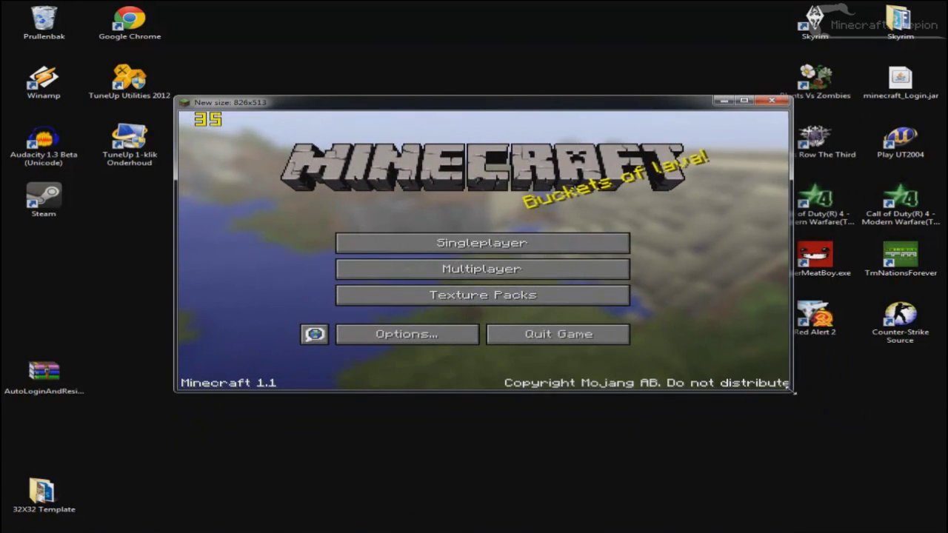
click(768, 104)
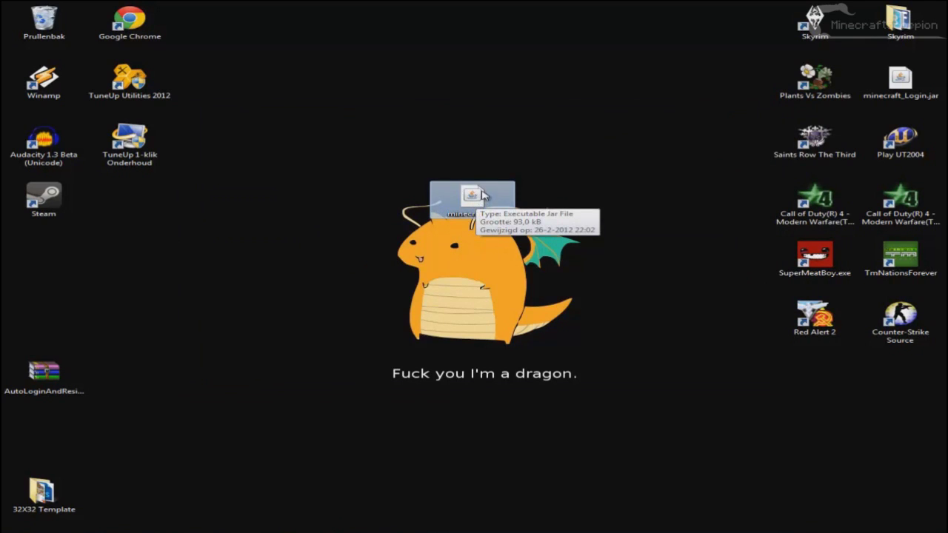
Step: Relaunch minecraft.jar, then minimize and restore the launcher window
double_click(483, 194)
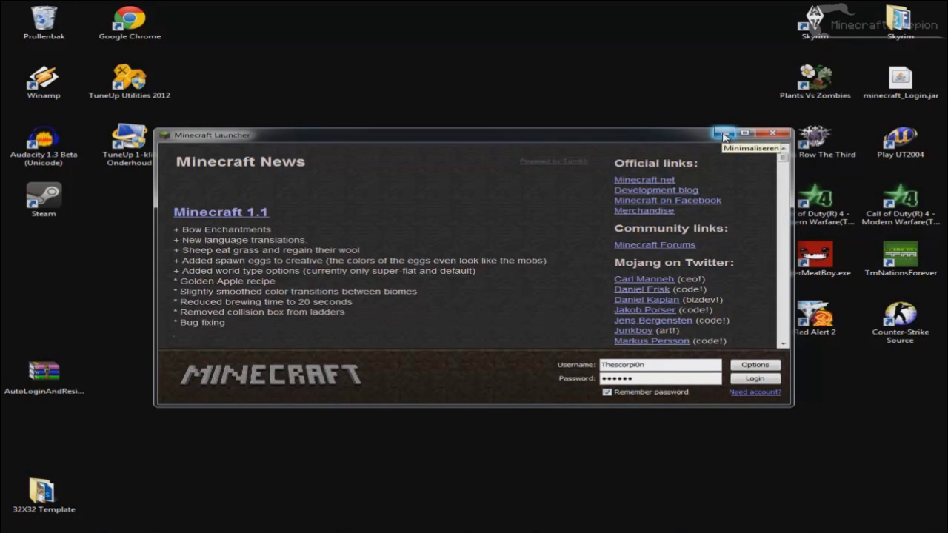
click(725, 133)
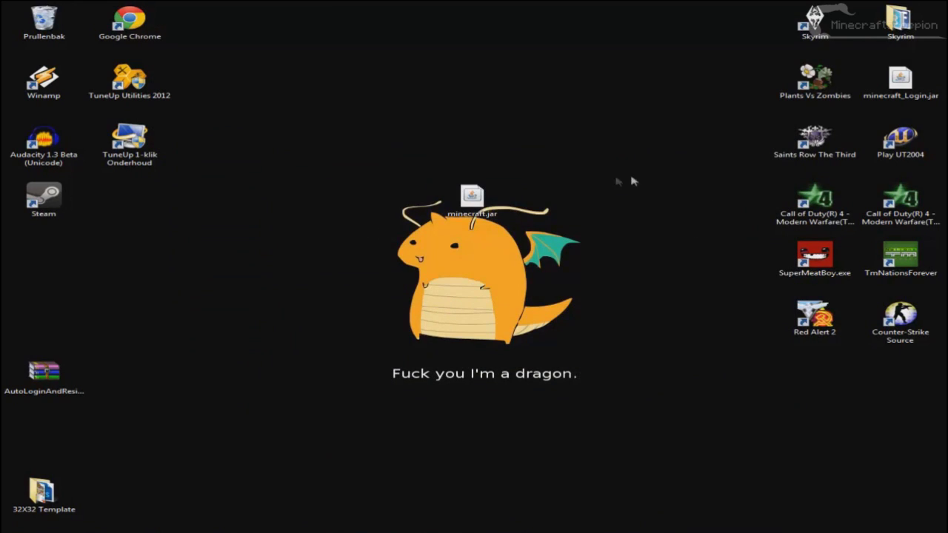
click(493, 213)
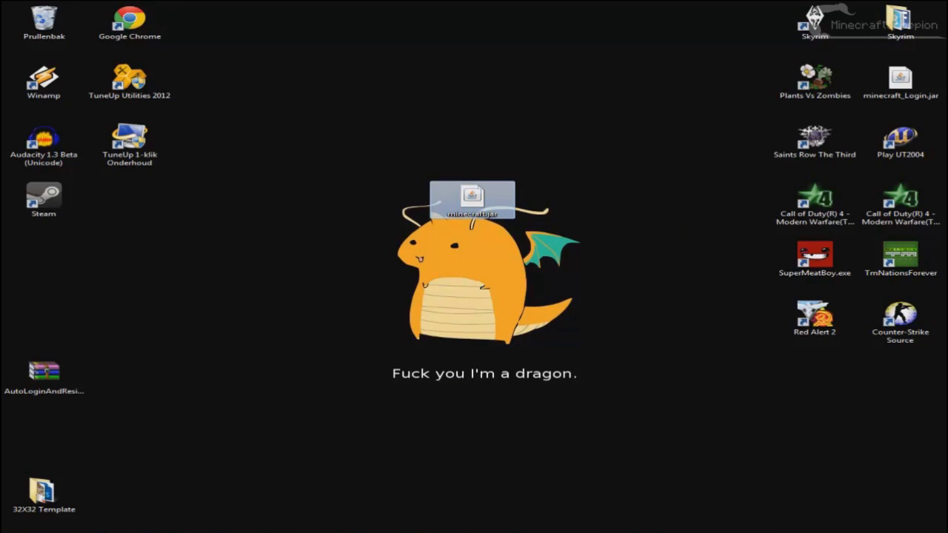
click(433, 485)
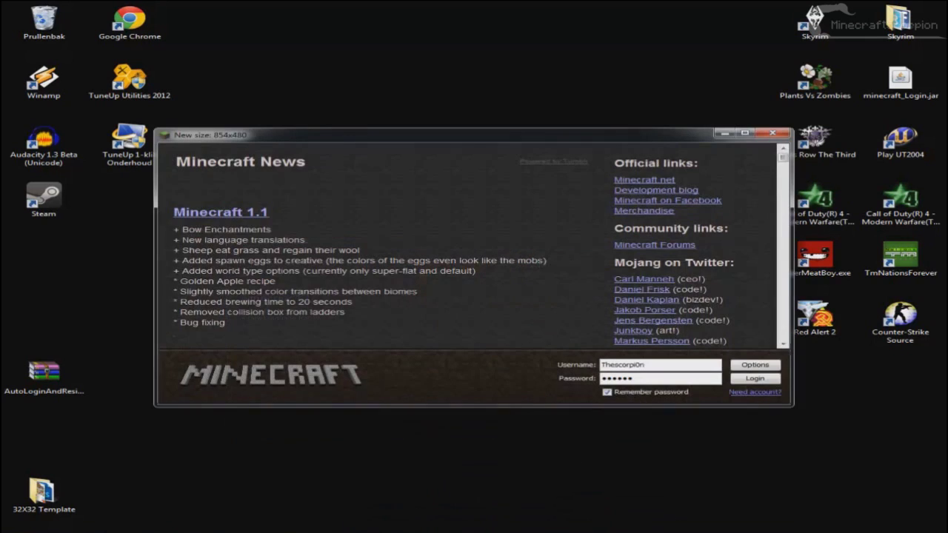
Step: Turn on Automatic login in the launcher options and save the setting
click(755, 365)
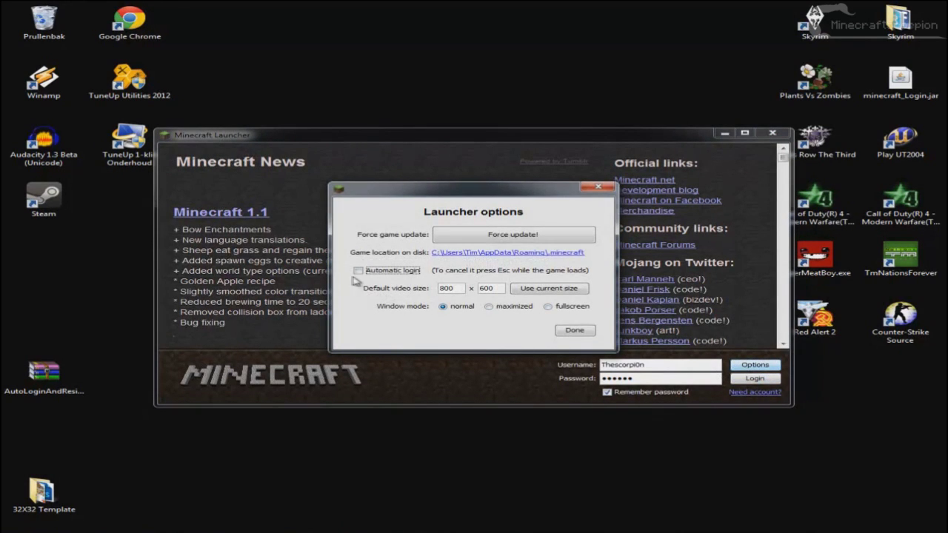
click(360, 271)
click(570, 331)
Step: Log in with the remembered account and close the game, and relaunch minecraft.jar to test automatic login before closing it again
click(763, 381)
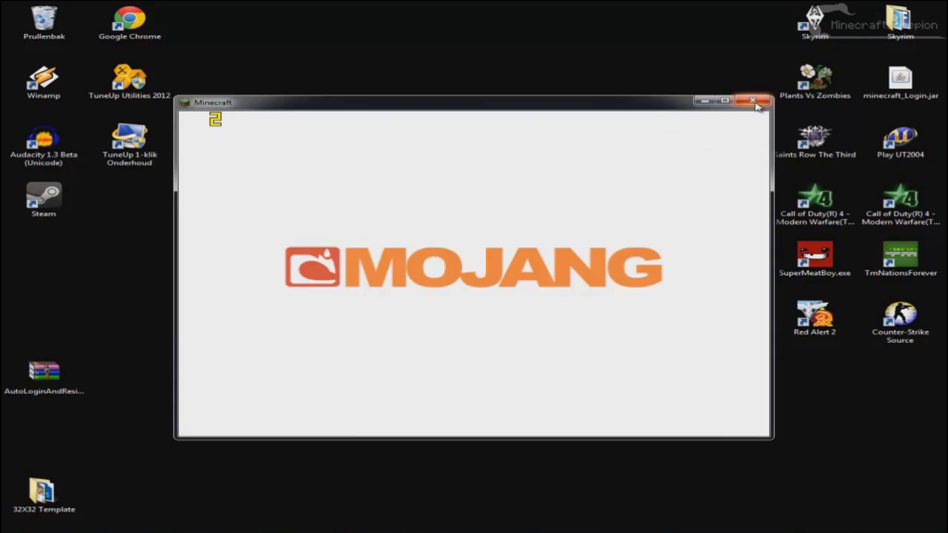
click(755, 105)
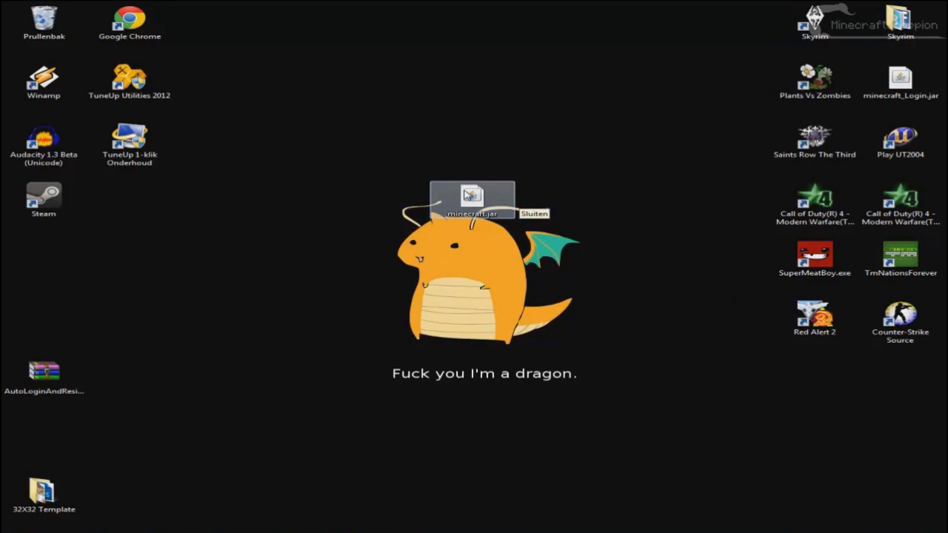
double_click(467, 195)
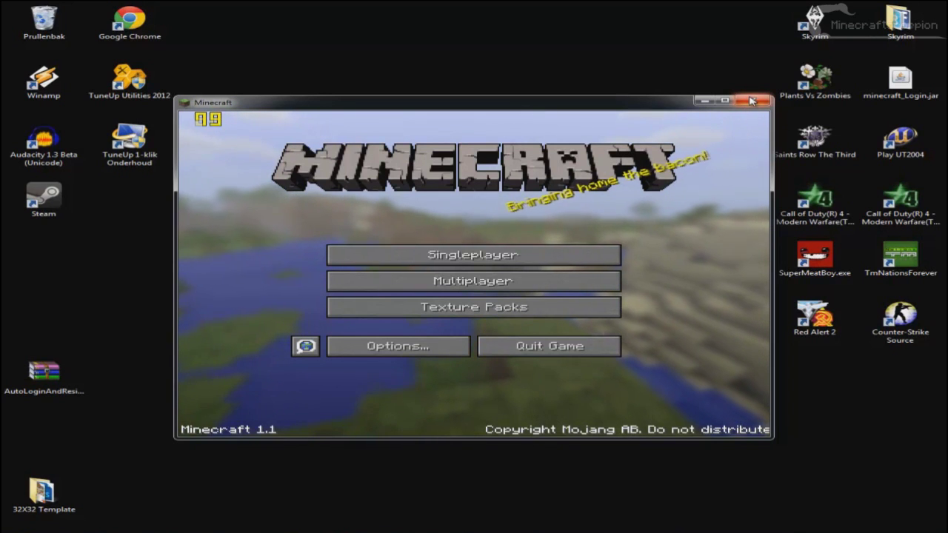
click(752, 100)
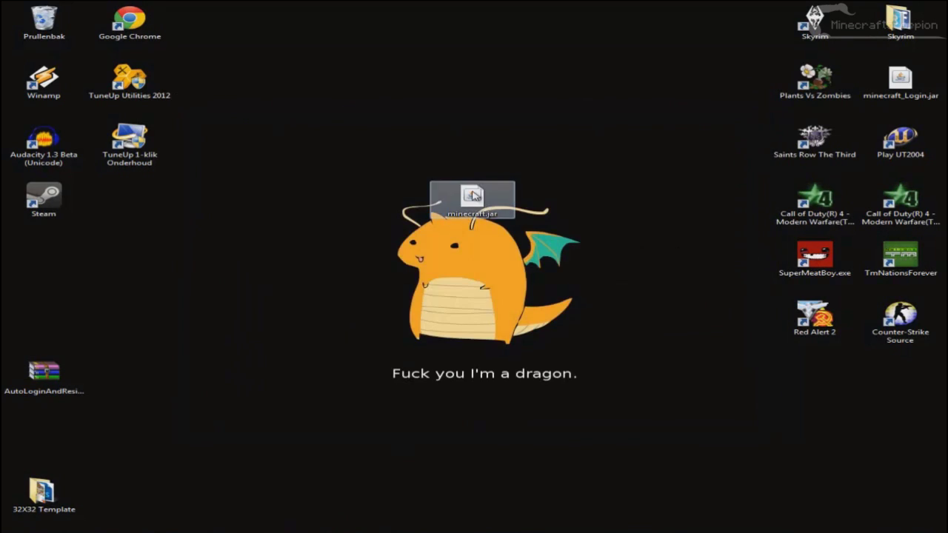
Step: Relaunch minecraft.jar to the launcher window, review the launcher options and close them without making changes
click(473, 197)
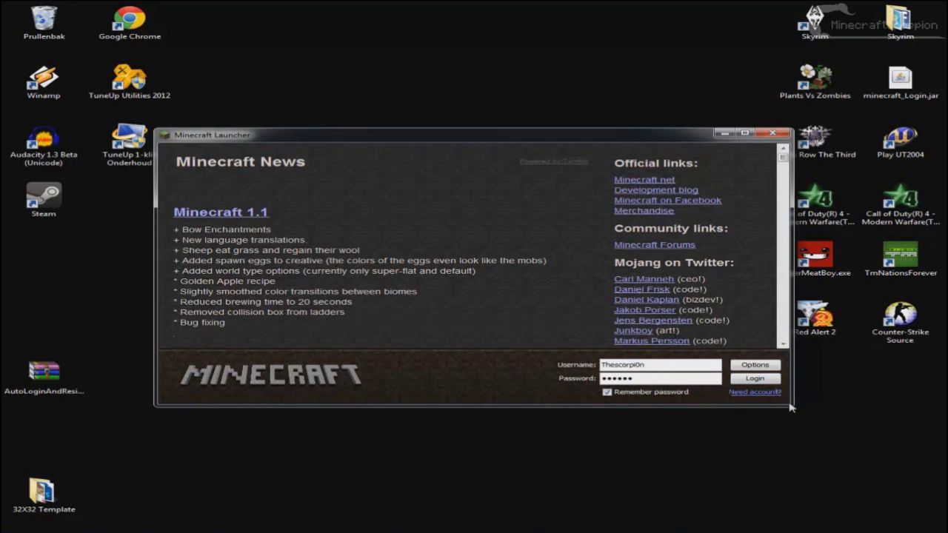
click(755, 365)
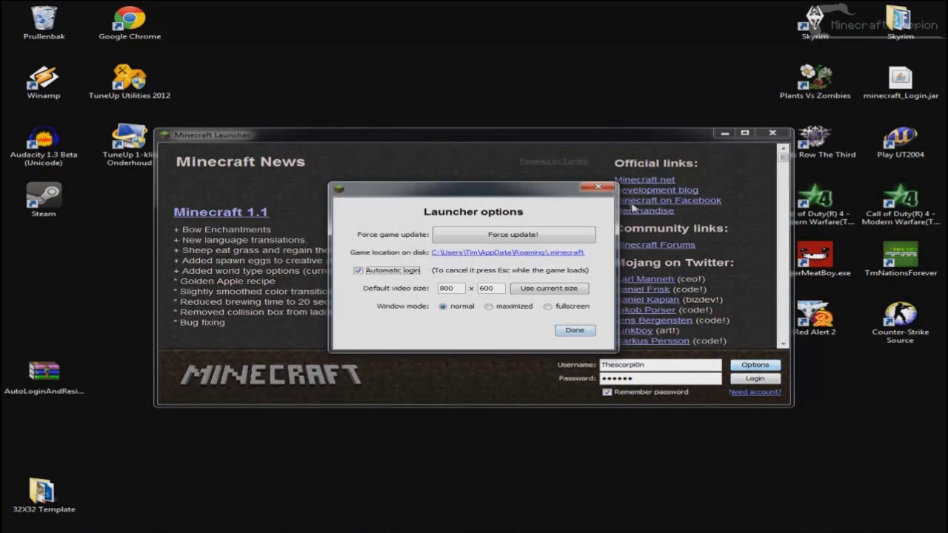
click(599, 187)
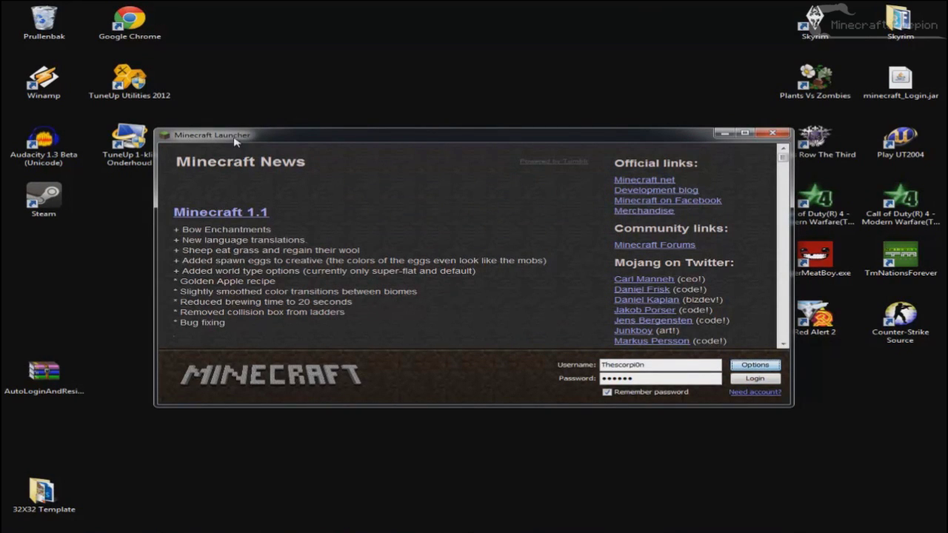
Step: Move and enlarge the launcher window, log in from it with the remembered account and close the game
drag(314, 140, 197, 140)
drag(675, 408, 889, 449)
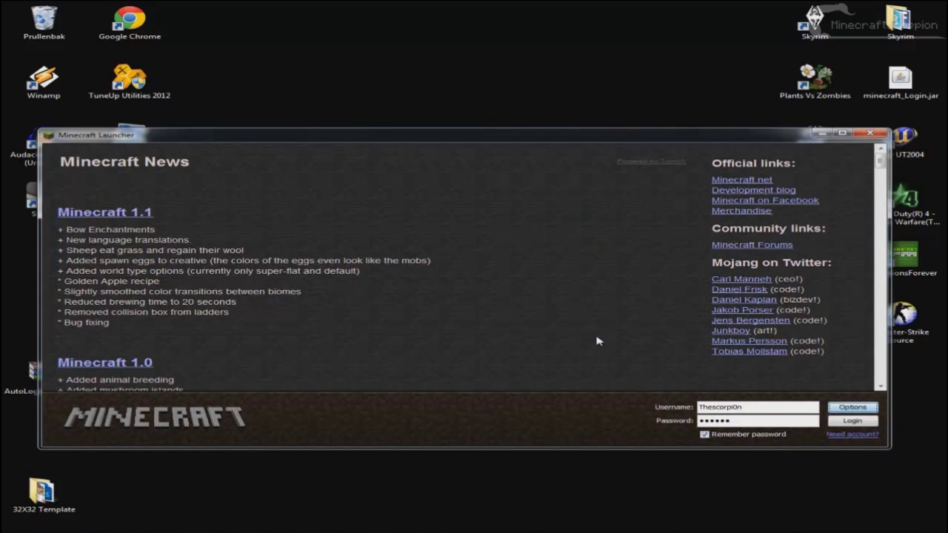
click(845, 421)
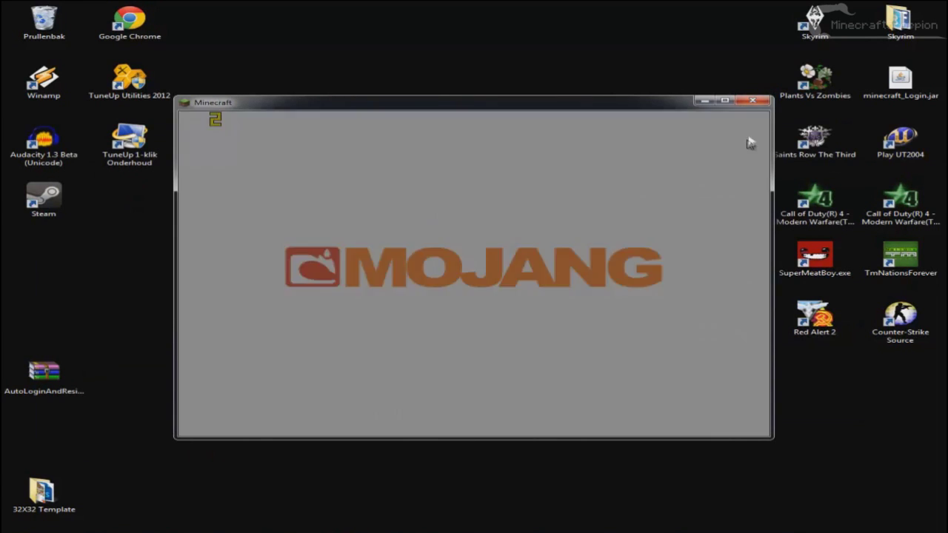
click(752, 102)
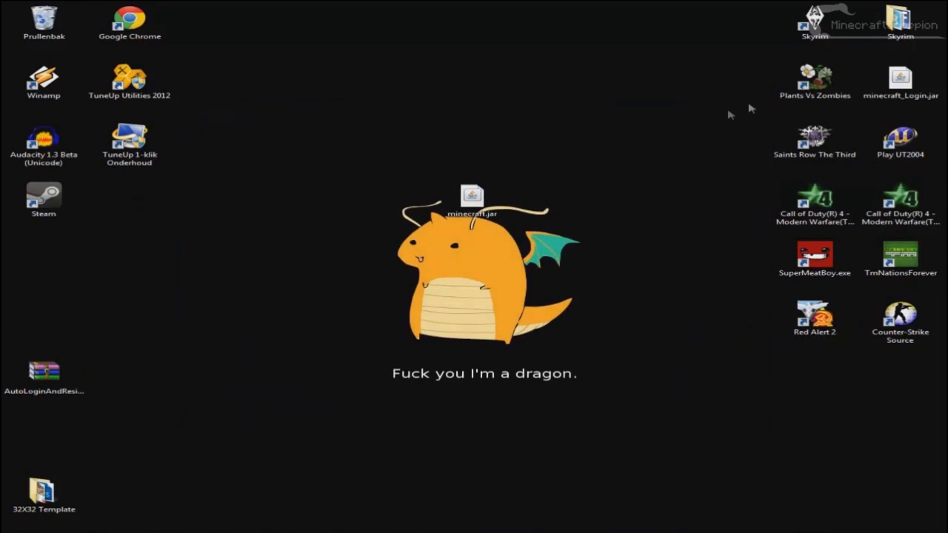
right_click(453, 198)
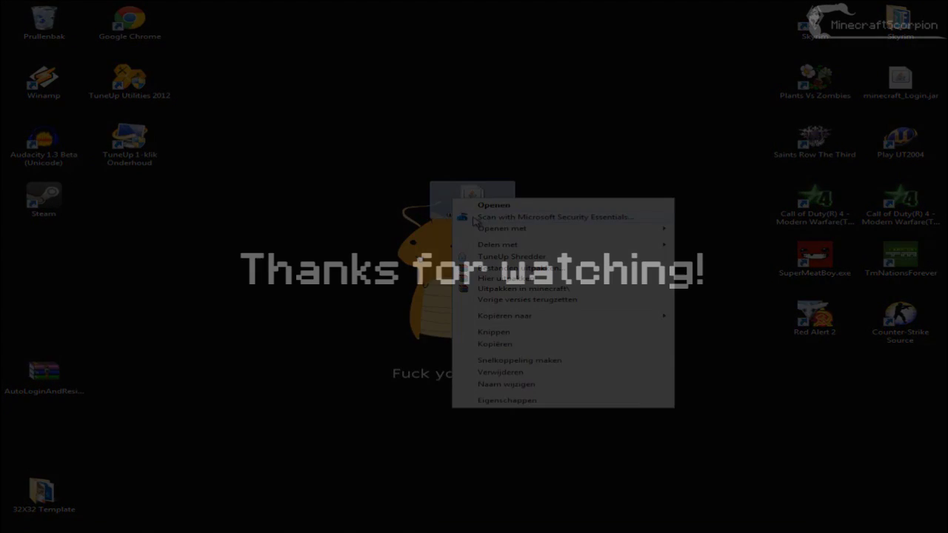